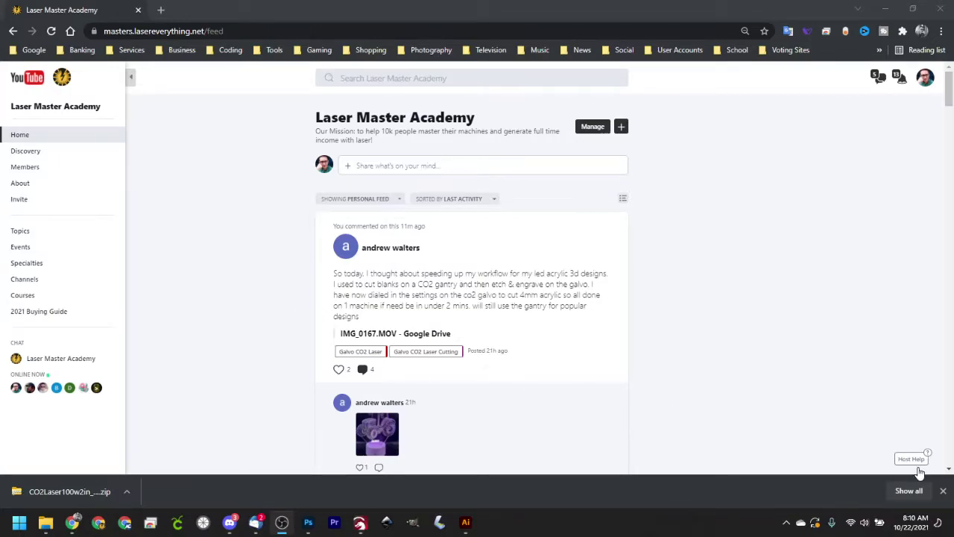
# - Dismiss Chrome's download notice, then highlight and clear the Laser Master Academy page title
pyautogui.click(942, 491)
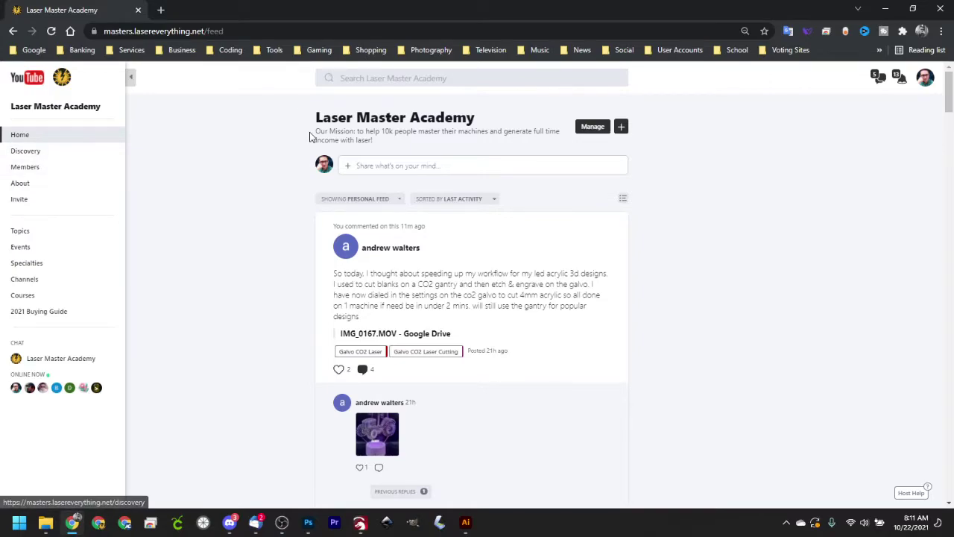
pyautogui.moveTo(315, 116); pyautogui.dragTo(480, 129)
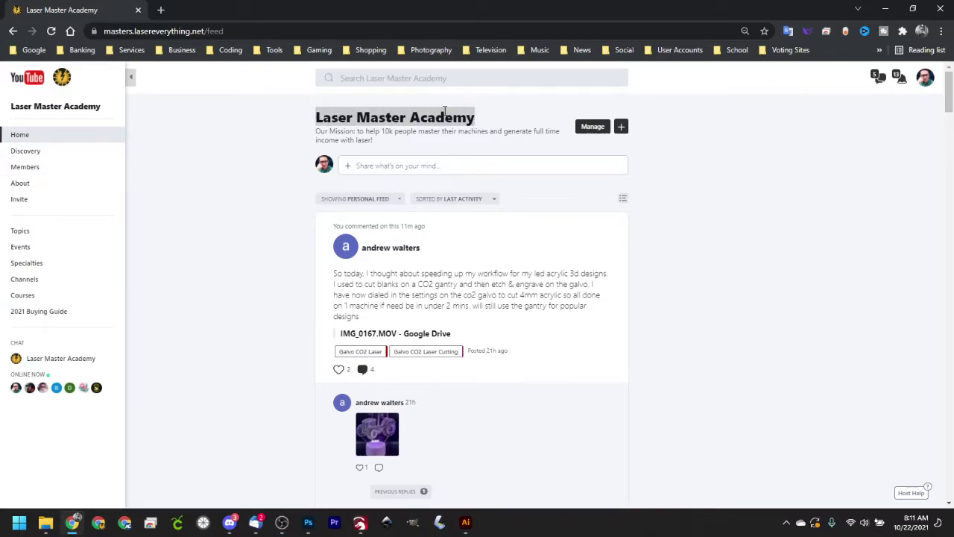
pyautogui.click(405, 117)
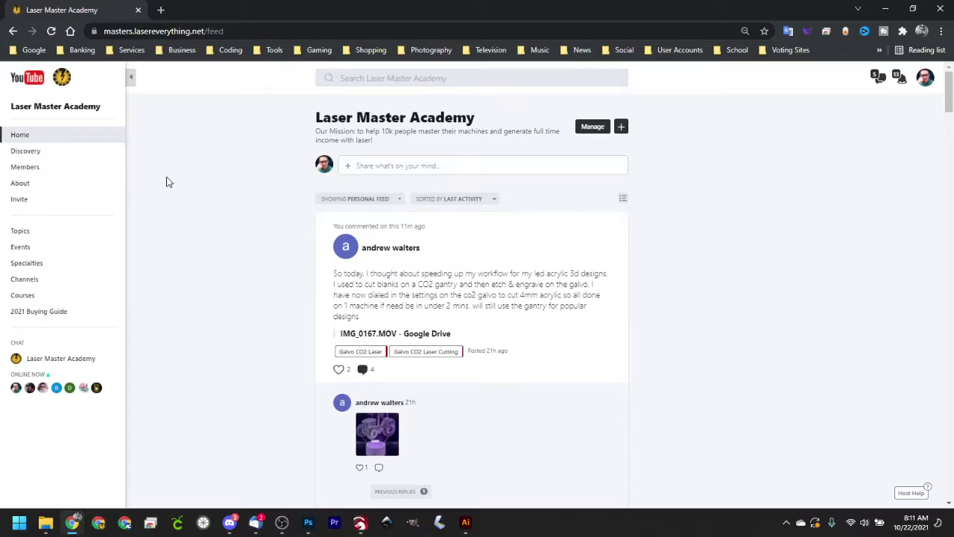
# - Open the Downloads topic from Topics and scroll to the CO2 GANTRY LASER post
pyautogui.click(23, 231)
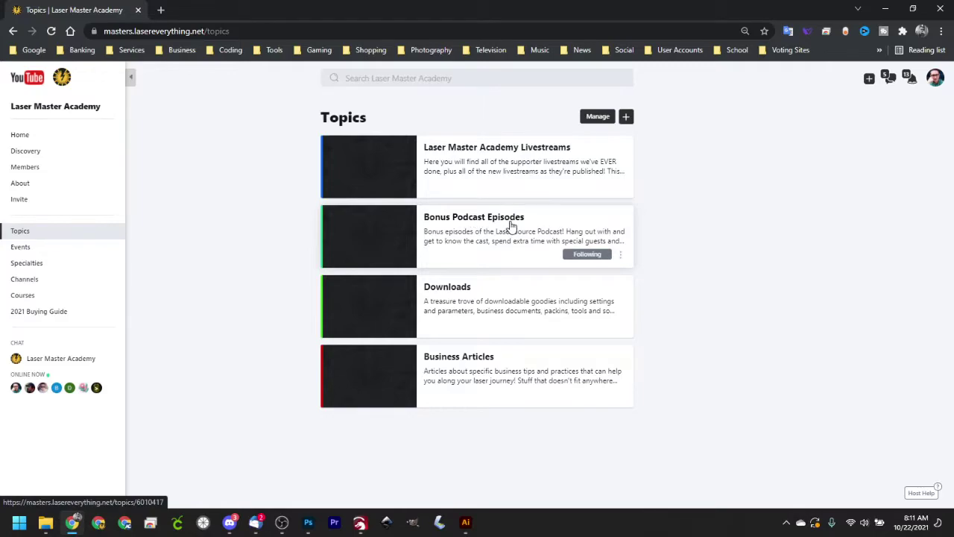
pyautogui.click(451, 292)
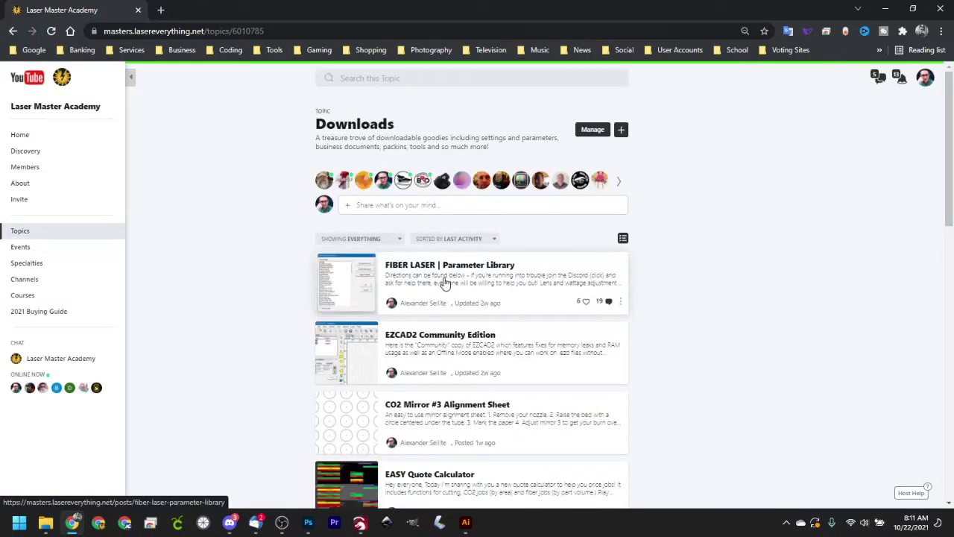
pyautogui.scroll(-3, 417, 268)
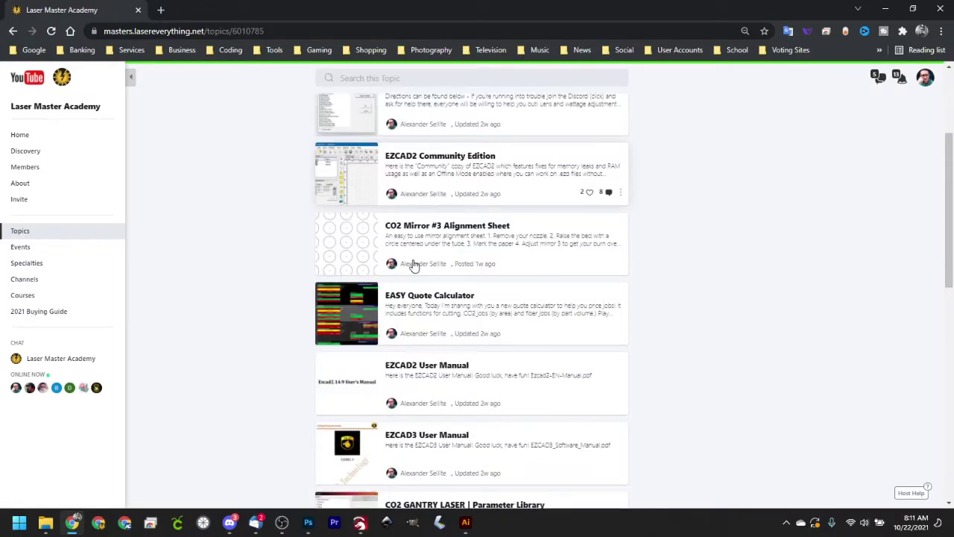
pyautogui.scroll(-4, 414, 268)
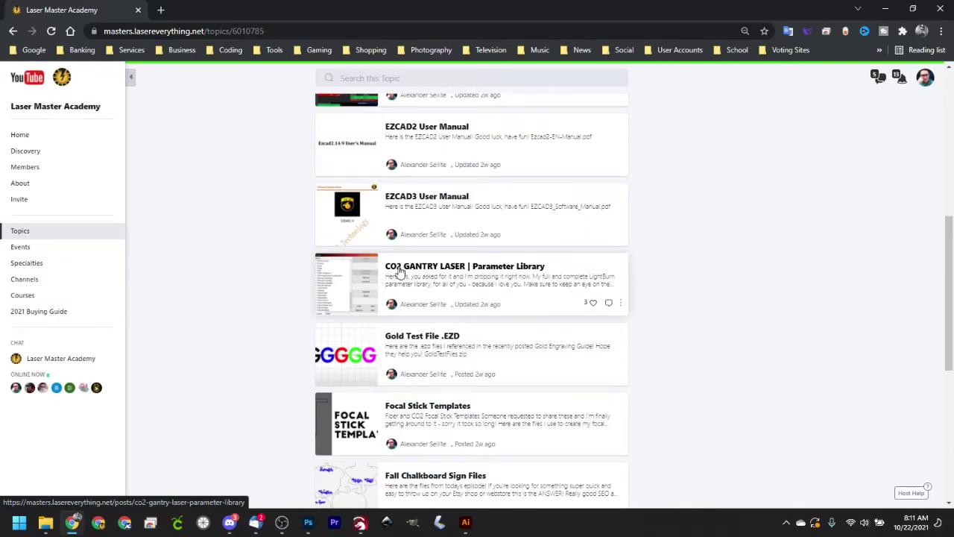
# - Open the CO2 GANTRY LASER post and download its CO2Laser100w2in_211007.zip attachment
pyautogui.click(400, 272)
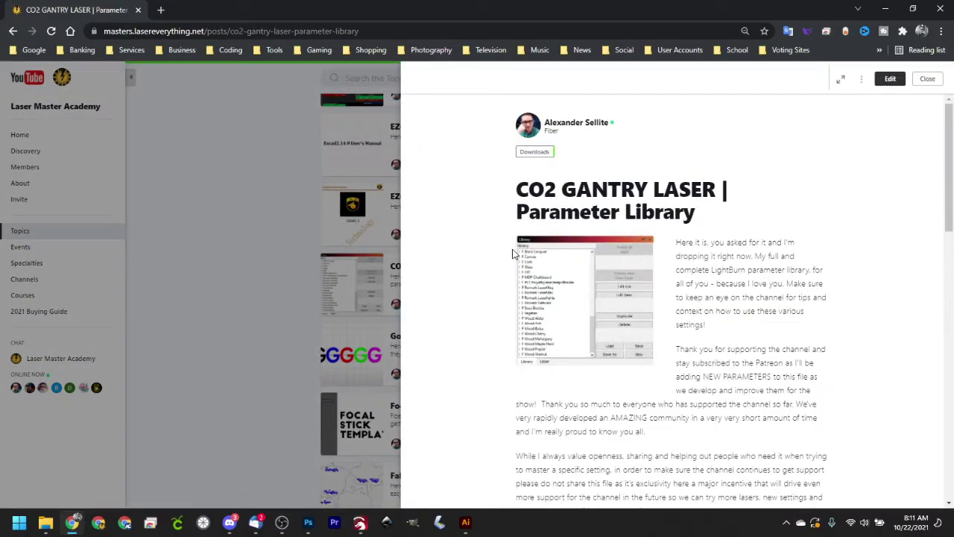
pyautogui.scroll(-7, 786, 246)
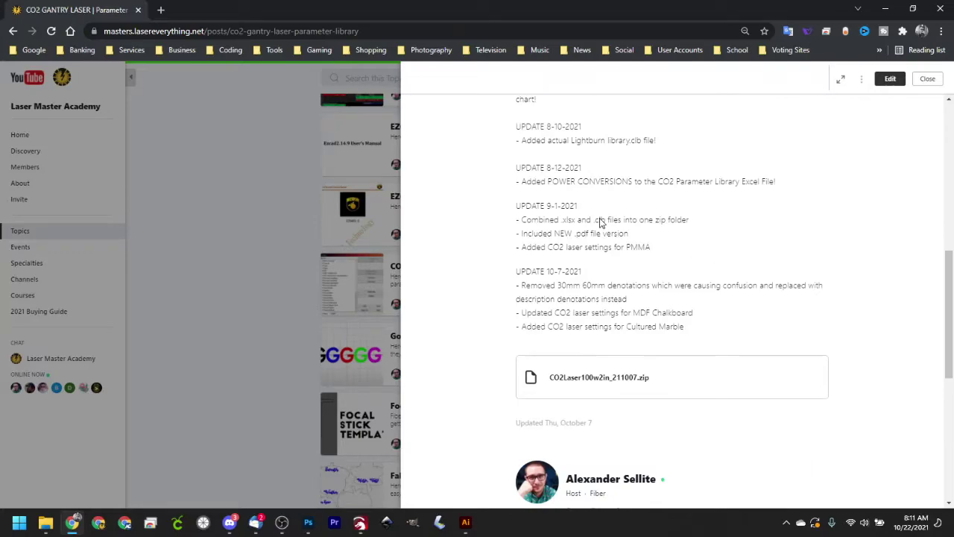
pyautogui.moveTo(518, 126); pyautogui.dragTo(633, 356)
pyautogui.click(701, 277)
pyautogui.scroll(-2, 674, 256)
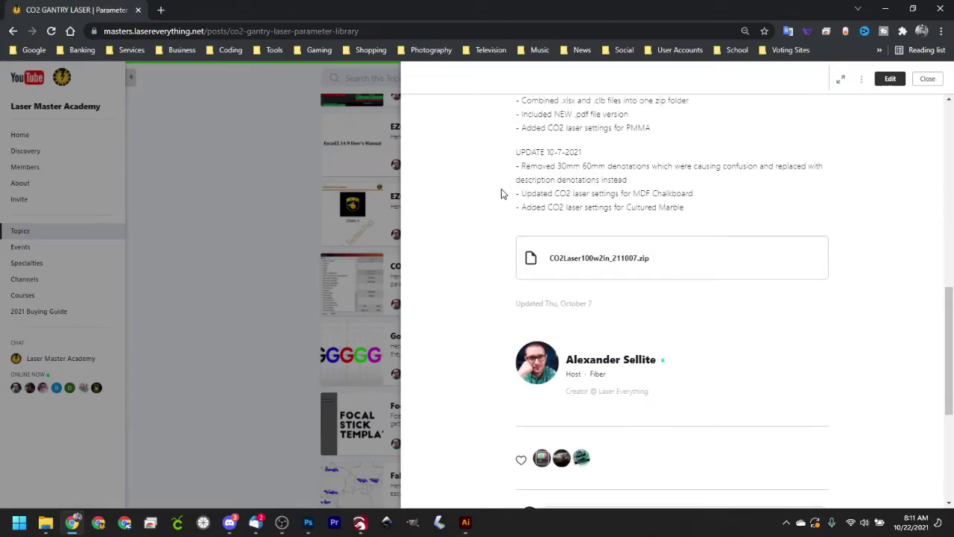
pyautogui.click(570, 261)
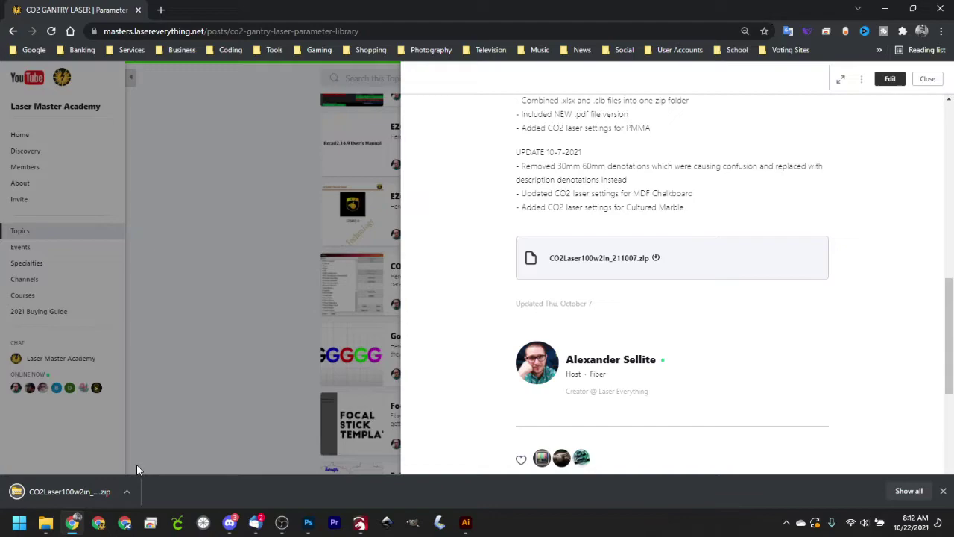
pyautogui.click(126, 491)
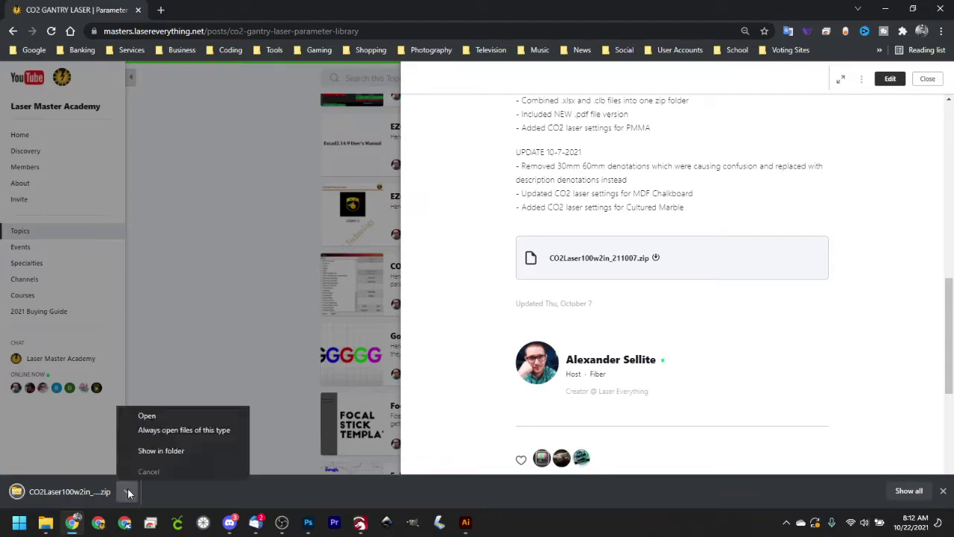
# - Extract CO2Laser100w2in_211007.zip with Extract All and inspect the extracted PDF and xlsx files
pyautogui.click(150, 449)
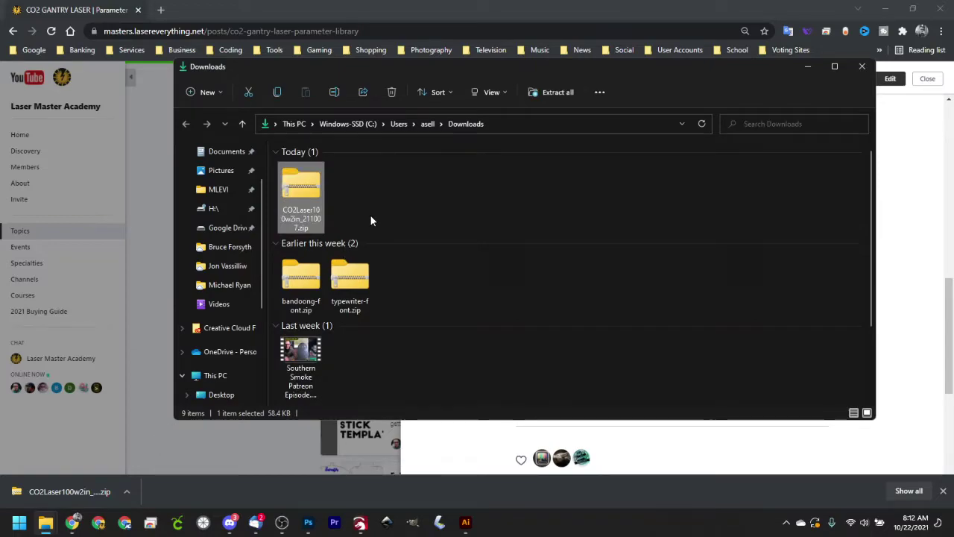
pyautogui.rightClick(304, 182)
pyautogui.click(352, 279)
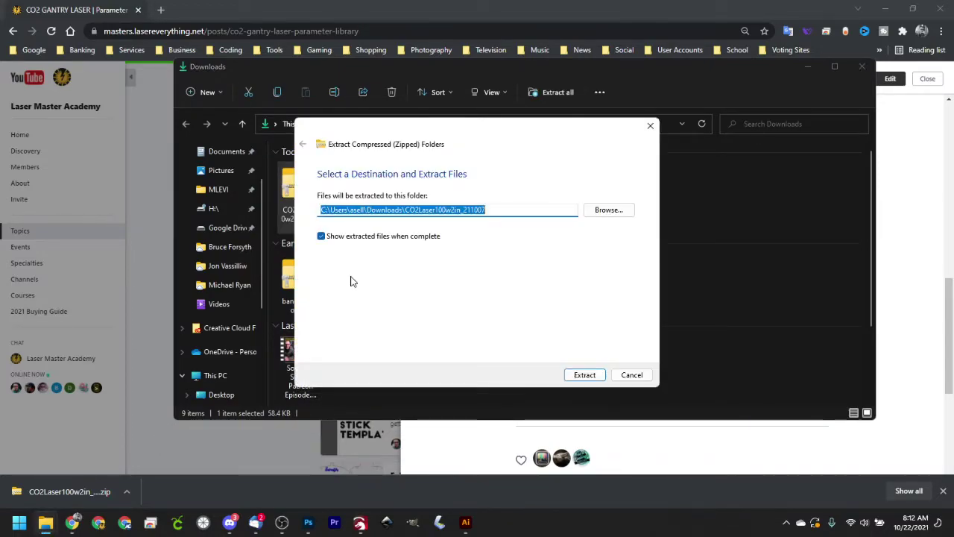
pyautogui.click(586, 375)
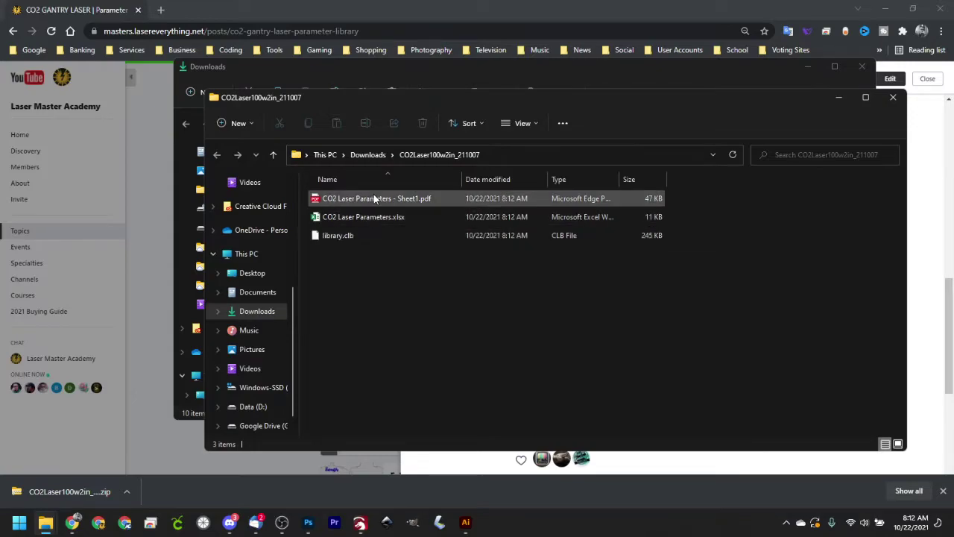
pyautogui.click(376, 199)
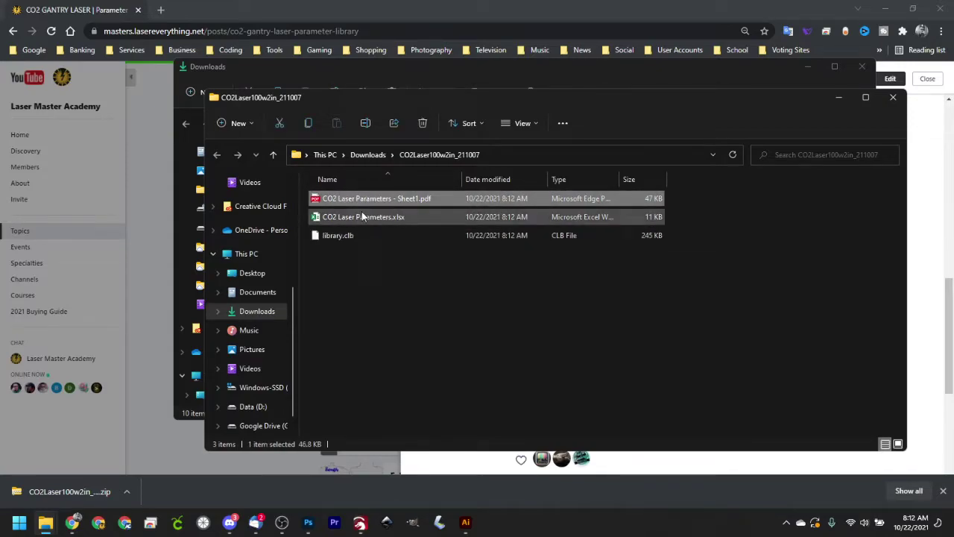
pyautogui.click(360, 215)
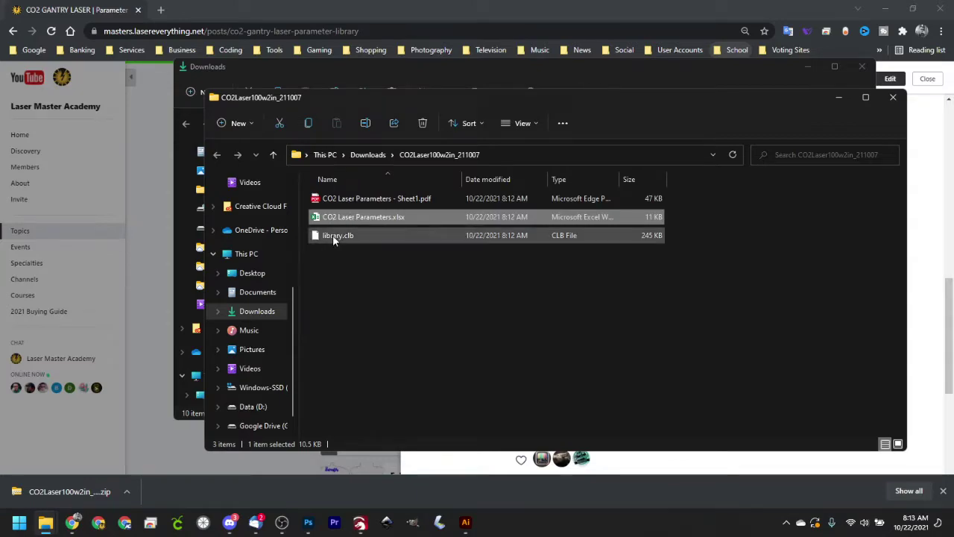
# - Copy the CO2Laser100w2in_211007 folder path from the address bar and close both Explorer windows
pyautogui.click(333, 235)
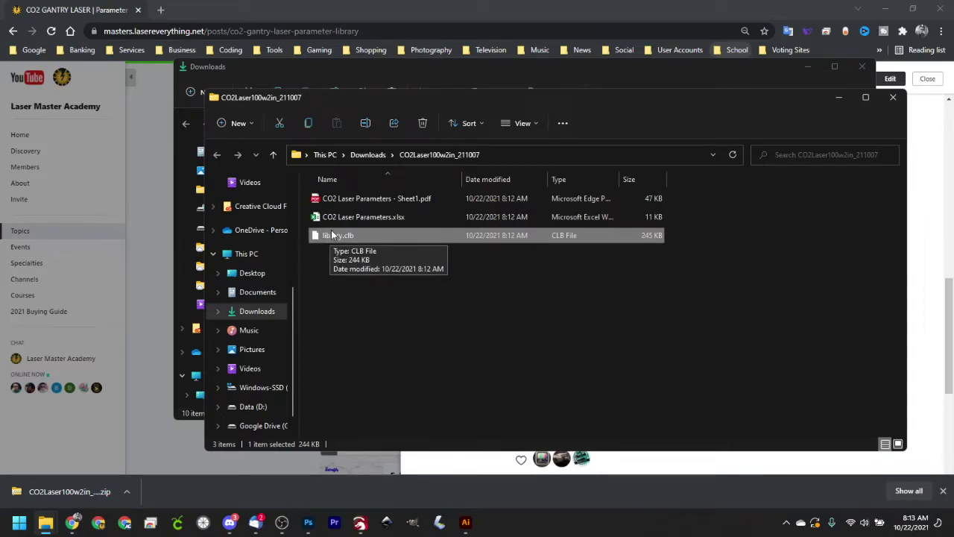
pyautogui.click(503, 157)
pyautogui.rightClick(400, 160)
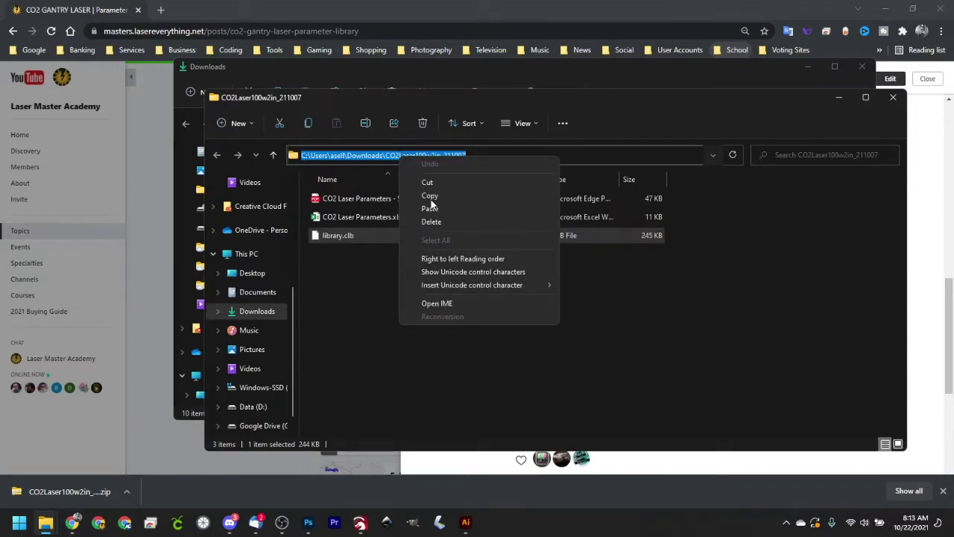
pyautogui.click(429, 196)
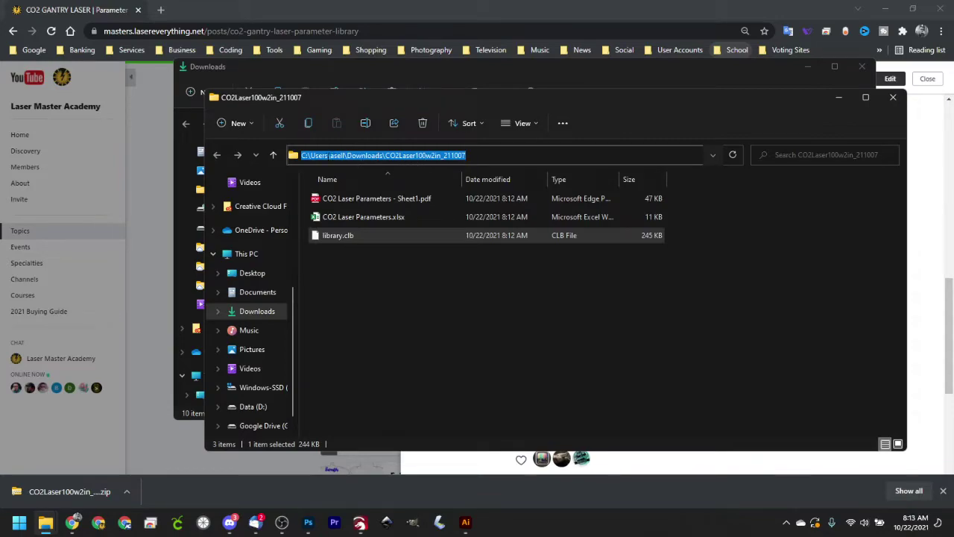
pyautogui.click(862, 67)
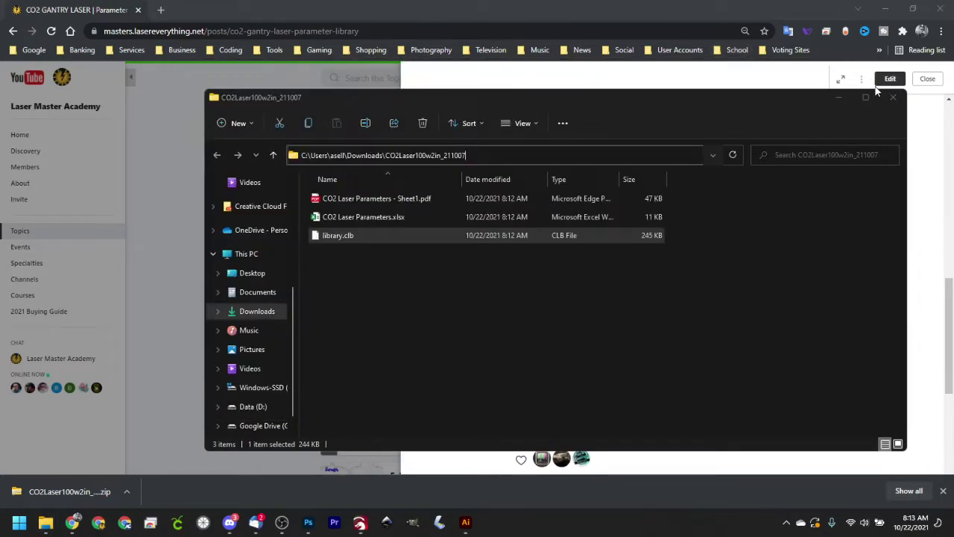
pyautogui.click(893, 98)
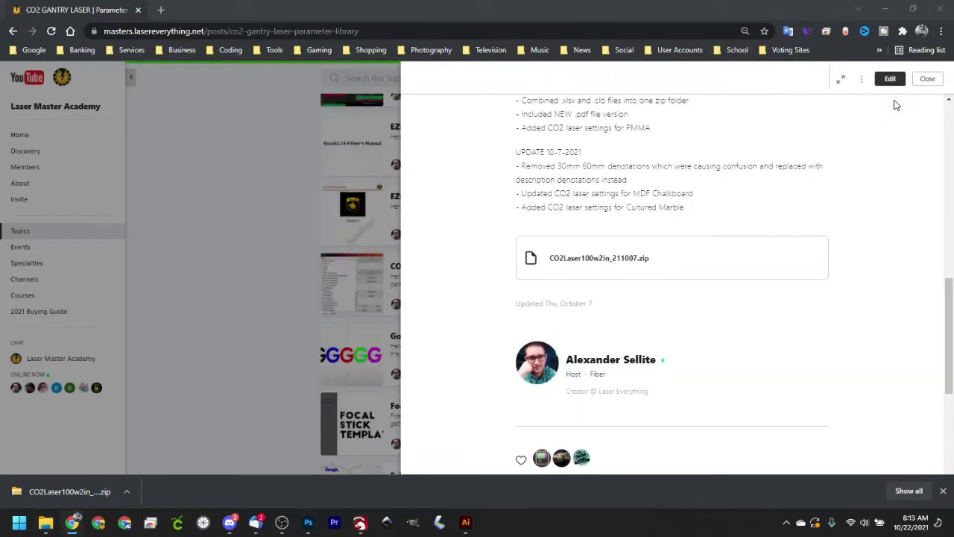
# - Bring LightBurn forward and return to its material Library panel
pyautogui.click(360, 522)
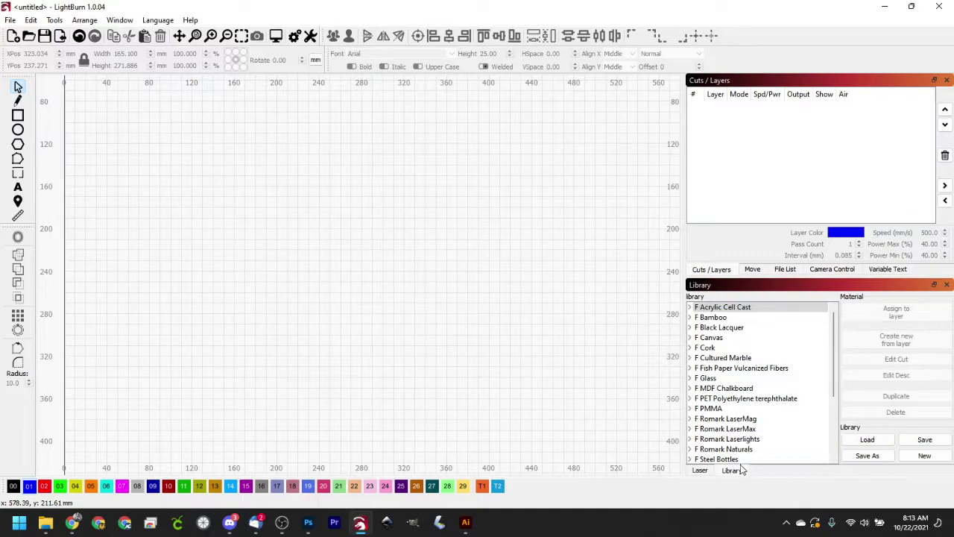
pyautogui.click(701, 472)
pyautogui.click(732, 471)
# - Load library.clb from the extracted folder path and scroll through the listed materials
pyautogui.click(867, 439)
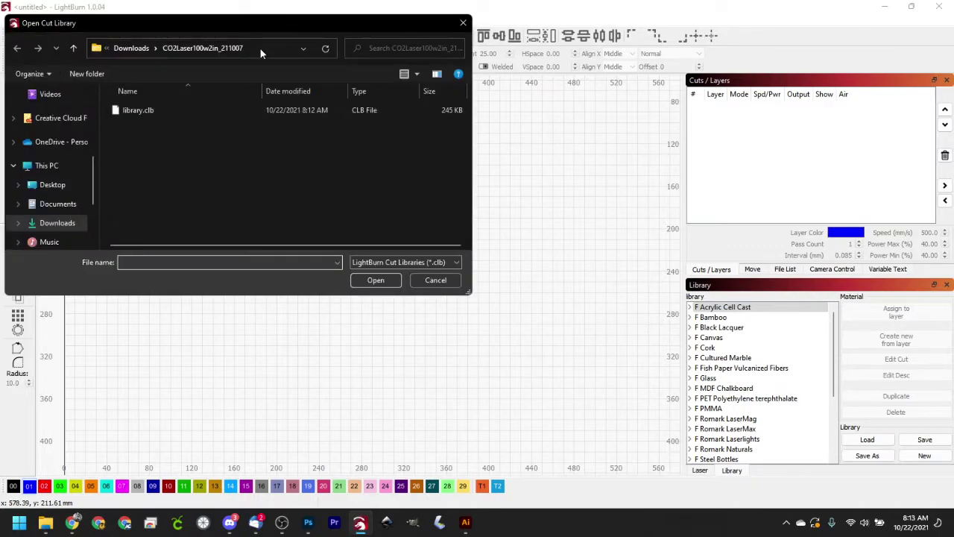
pyautogui.click(276, 47)
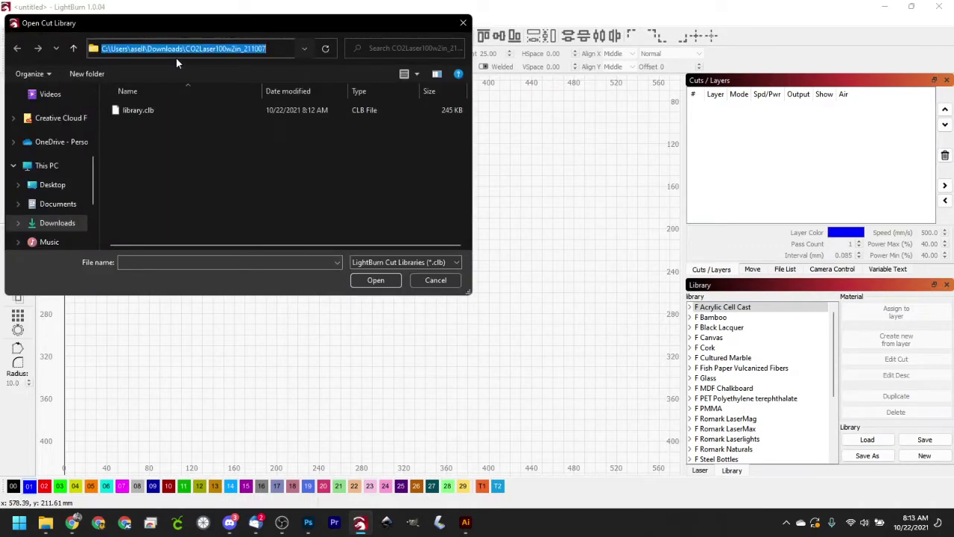
pyautogui.click(186, 56)
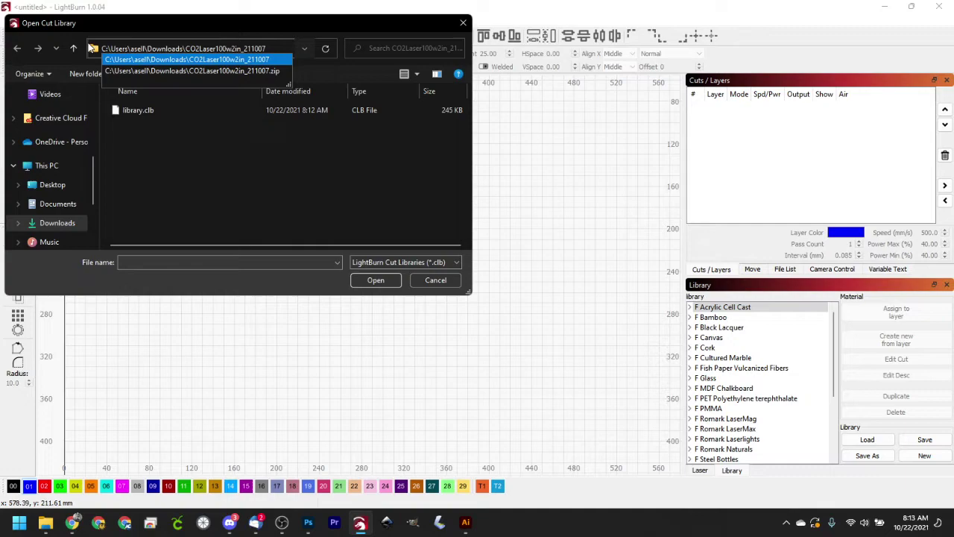
pyautogui.hotkey('ctrl', 'a')
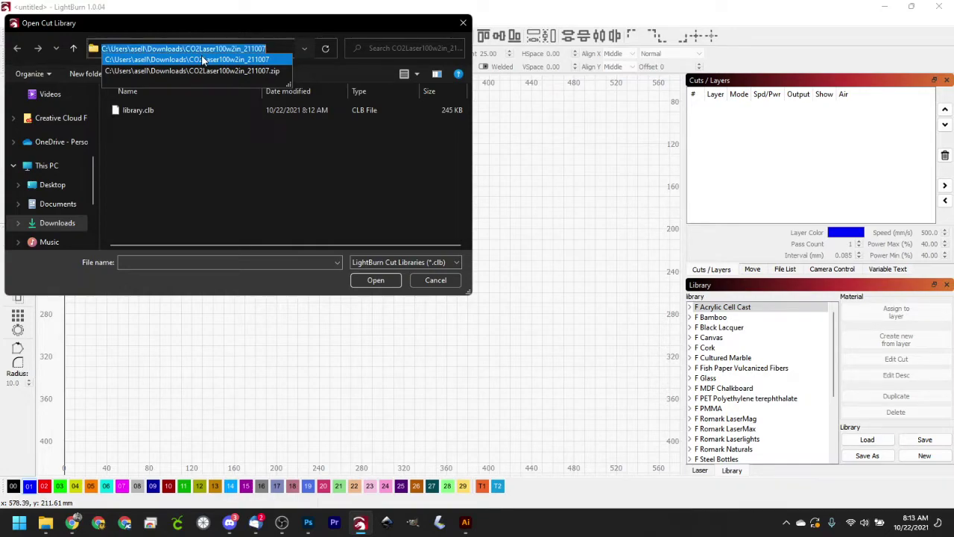
pyautogui.click(261, 56)
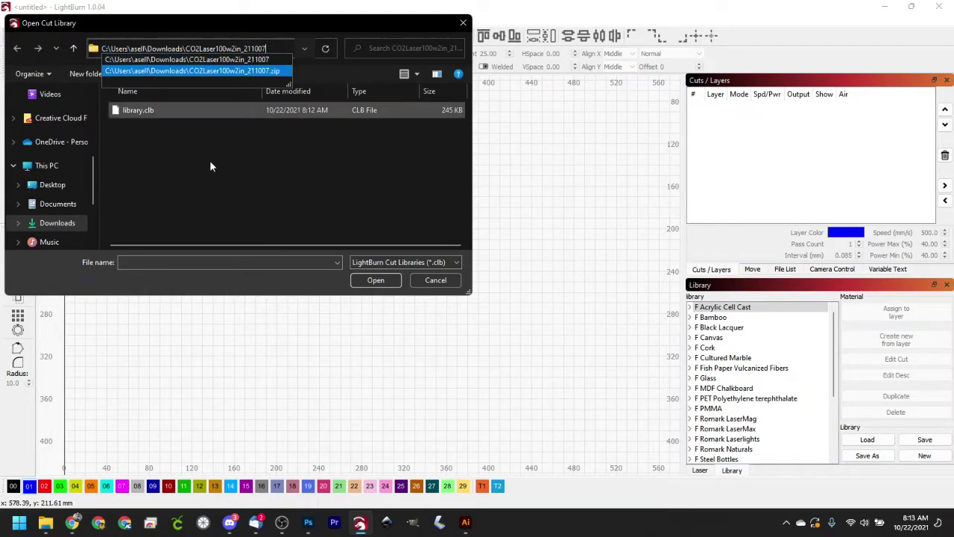
pyautogui.press('Return')
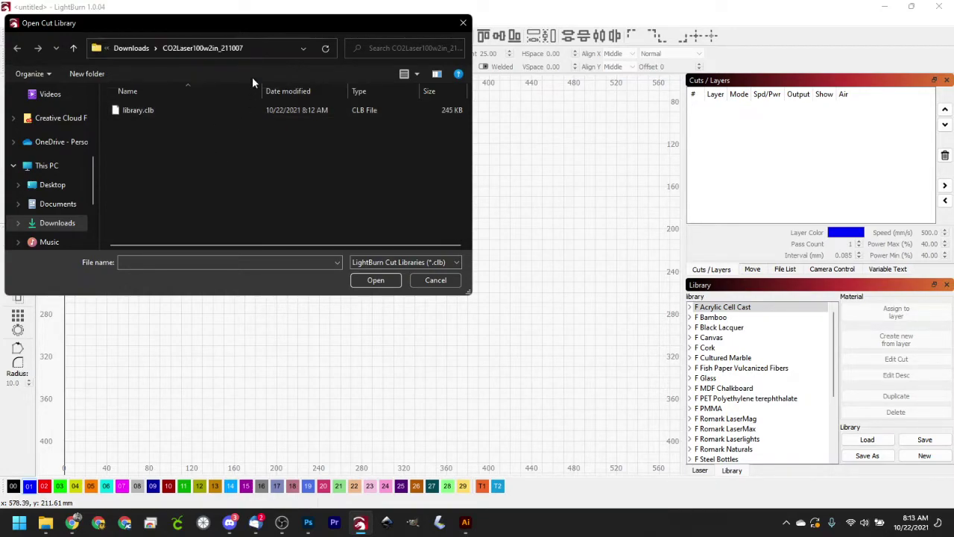
pyautogui.click(137, 109)
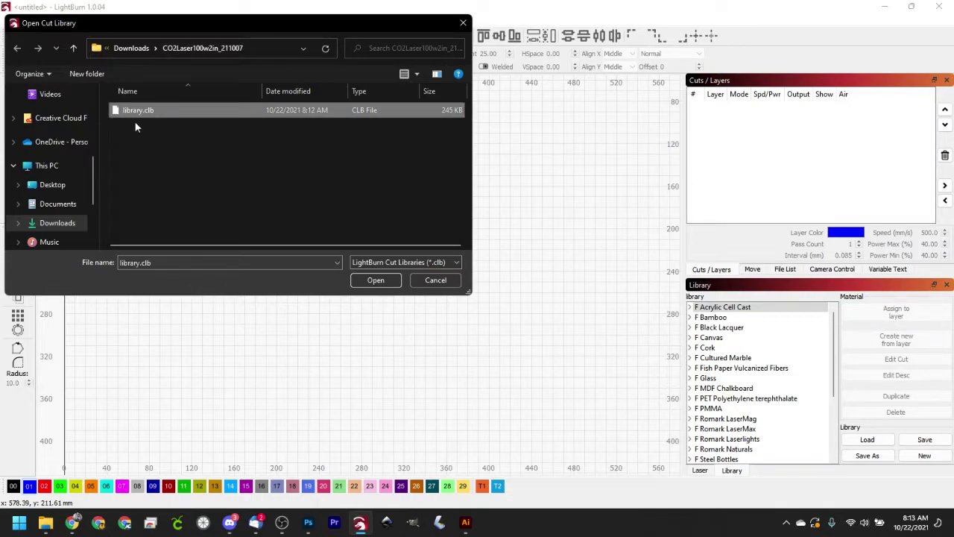
pyautogui.click(375, 280)
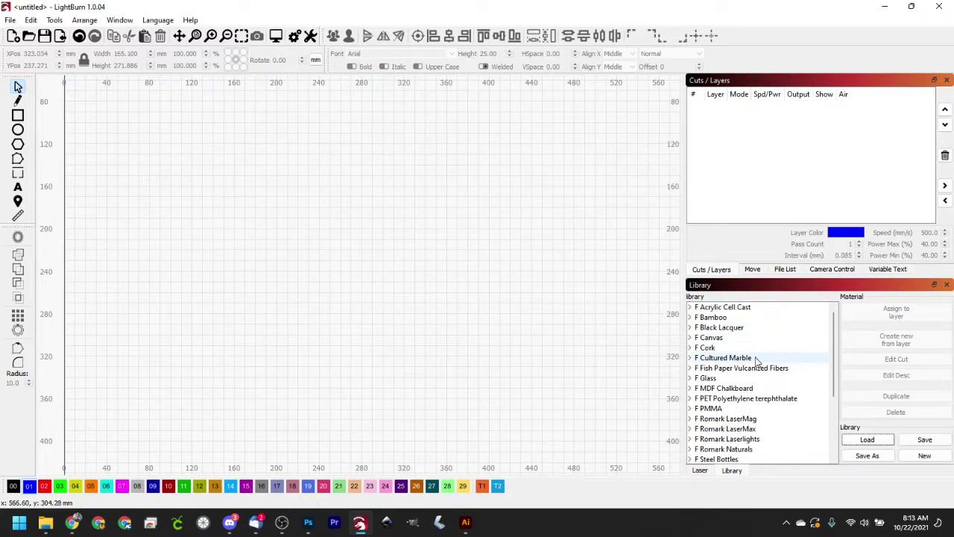
pyautogui.scroll(-3, 753, 373)
pyautogui.scroll(3, 754, 421)
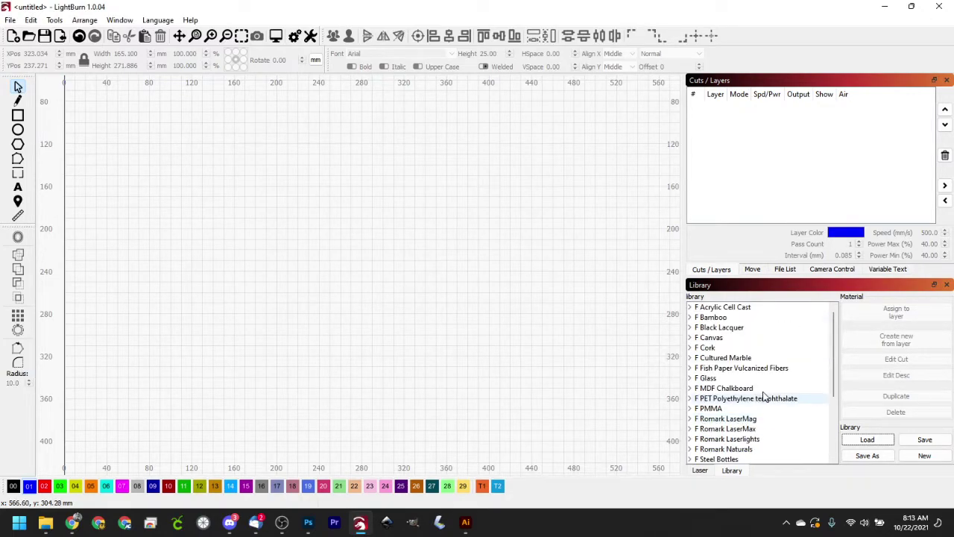
pyautogui.scroll(-3, 738, 369)
pyautogui.scroll(2, 745, 395)
pyautogui.scroll(2, 741, 409)
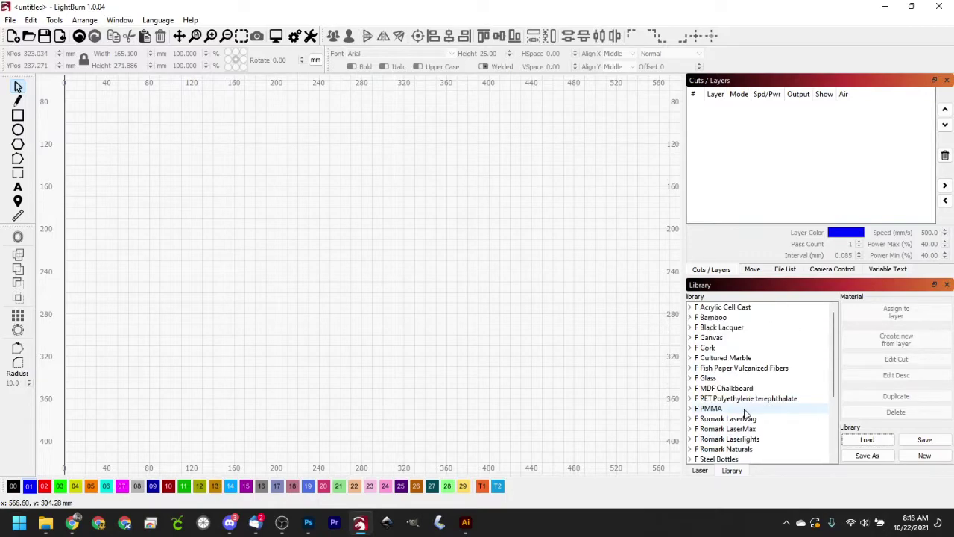
# - Reload library.clb from Downloads > CO2Laser100w2in_211007, listing F Acrylic Cell Cast through F Steel Bottles
pyautogui.click(866, 440)
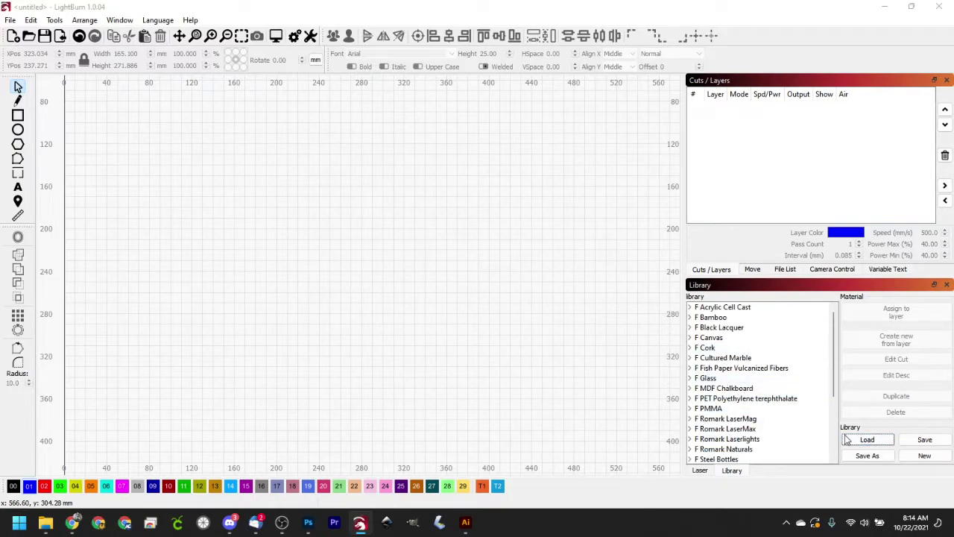
pyautogui.click(260, 47)
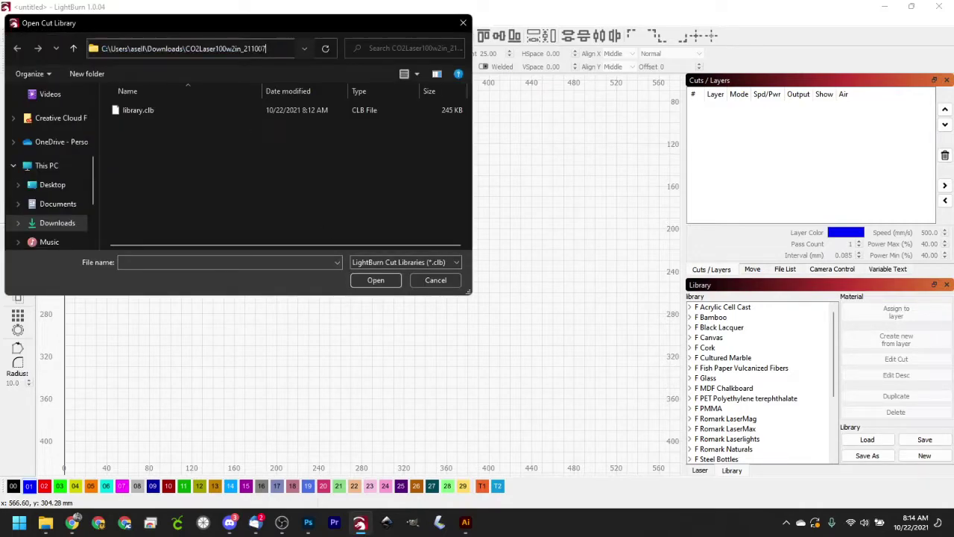
pyautogui.press('Escape')
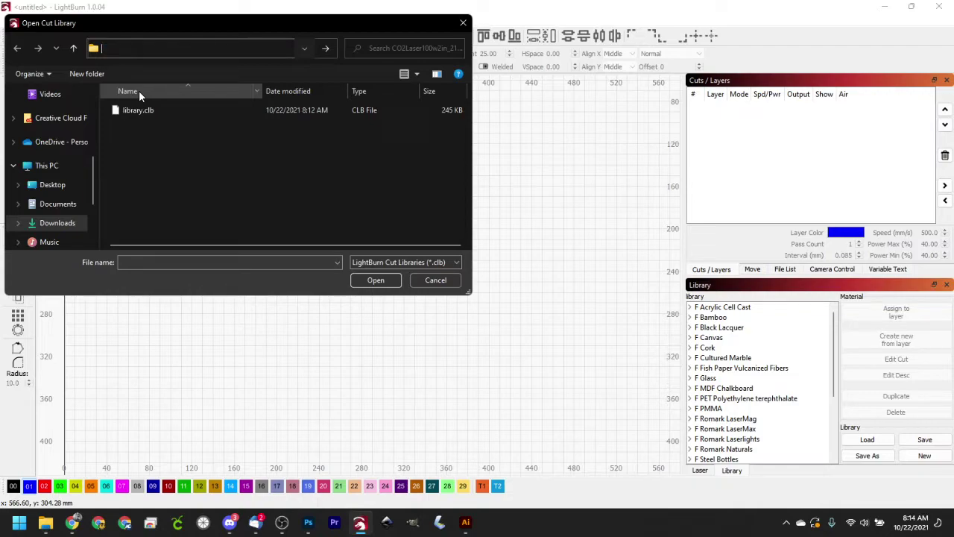
pyautogui.click(302, 175)
pyautogui.scroll(5, 53, 118)
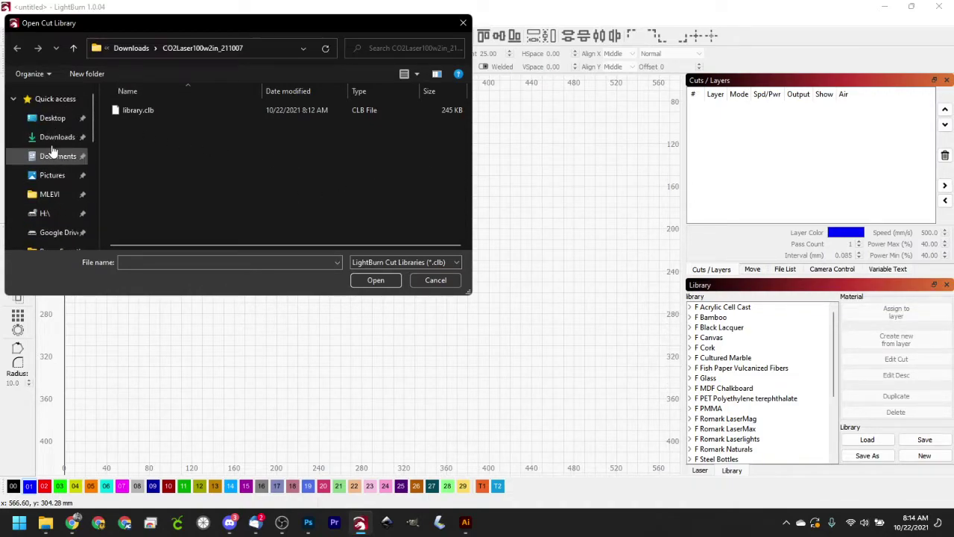
pyautogui.click(52, 138)
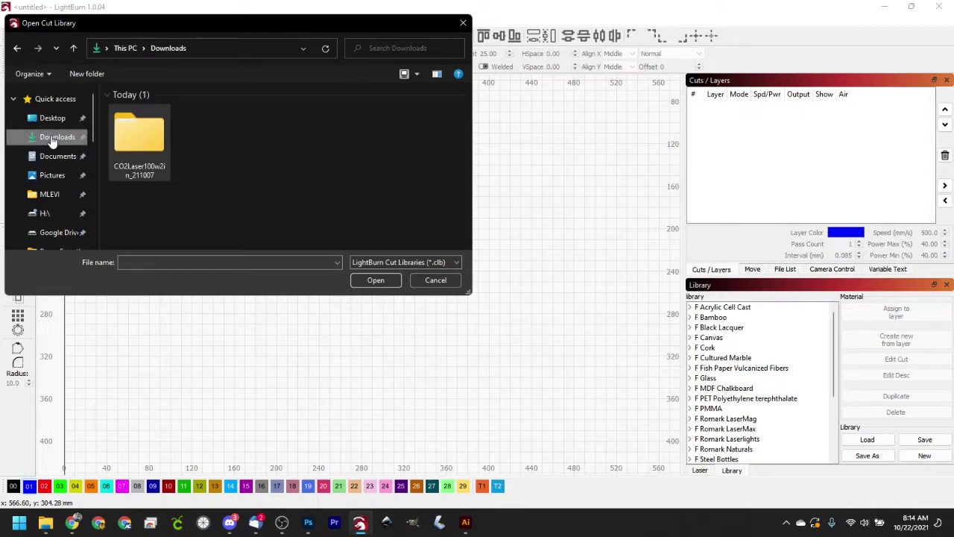
pyautogui.doubleClick(143, 130)
pyautogui.click(135, 112)
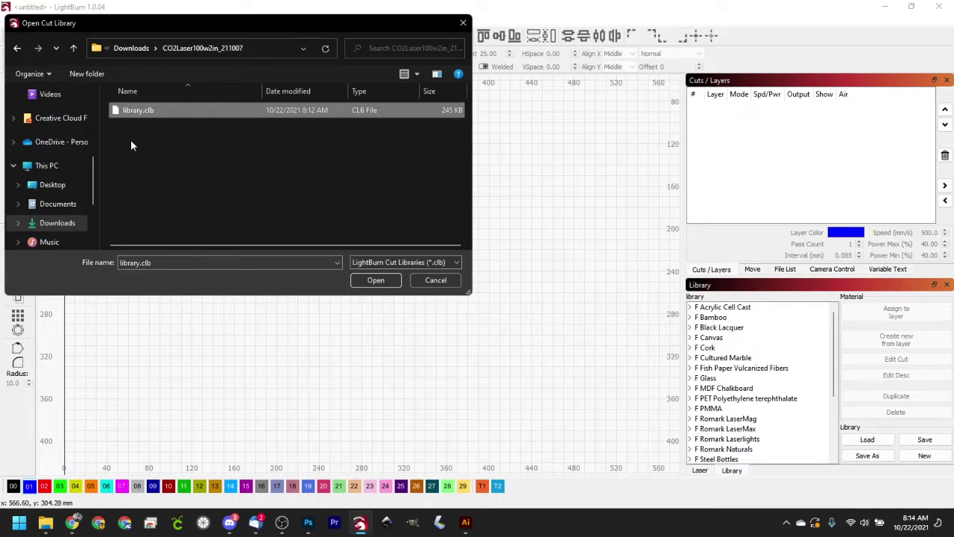
pyautogui.click(375, 281)
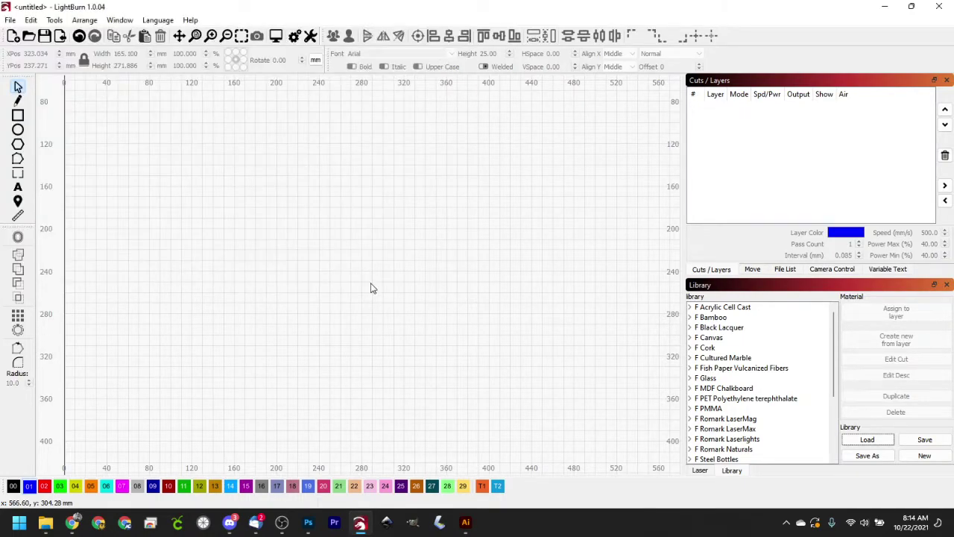
pyautogui.scroll(-3, 797, 398)
pyautogui.scroll(3, 794, 414)
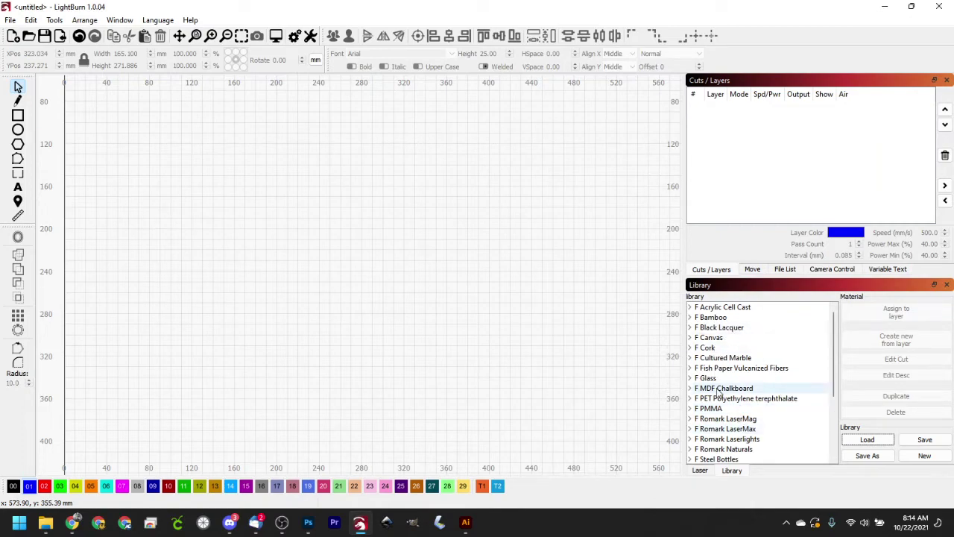
# - Load library.clb from Google Drive > My Drive > Monroe Laser Engraving > LIGHTBURN LIBRARY
pyautogui.click(858, 443)
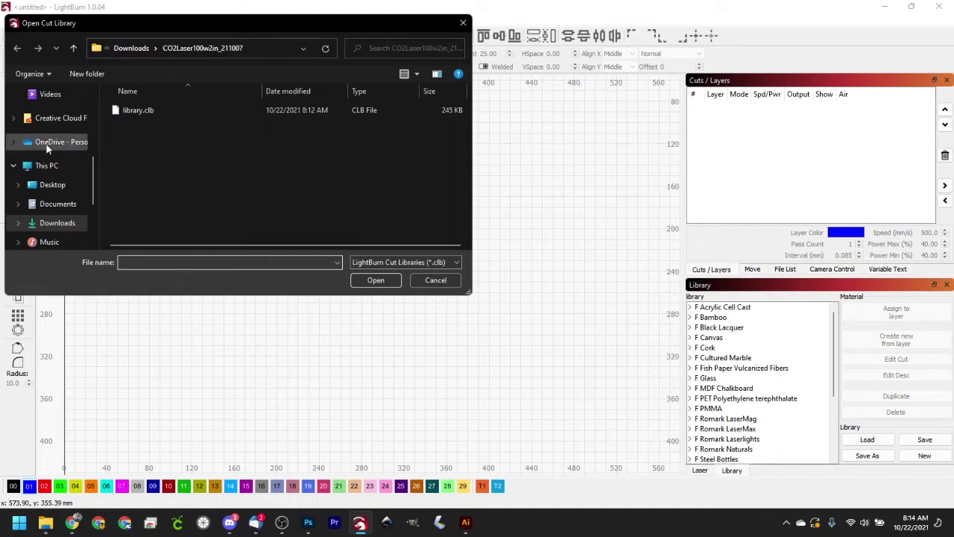
pyautogui.scroll(3, 42, 194)
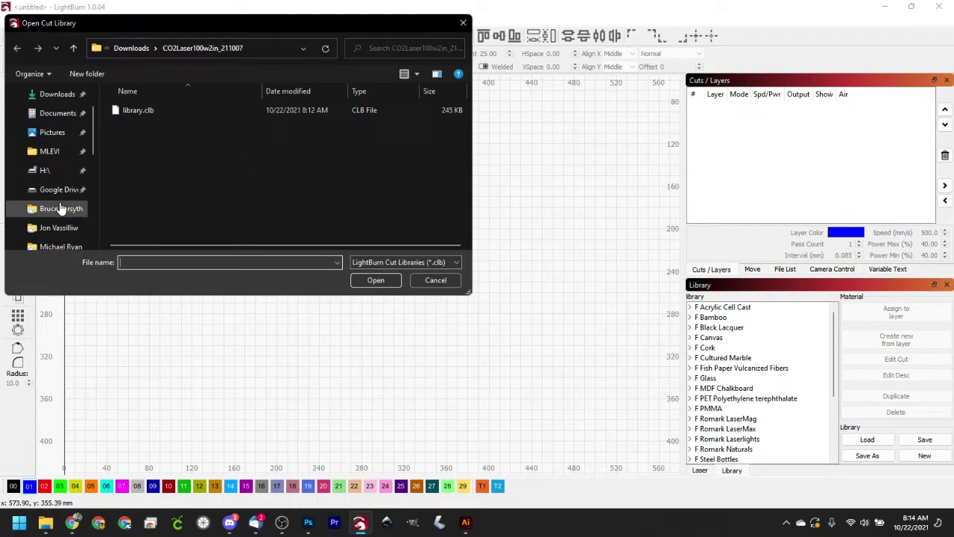
pyautogui.click(56, 189)
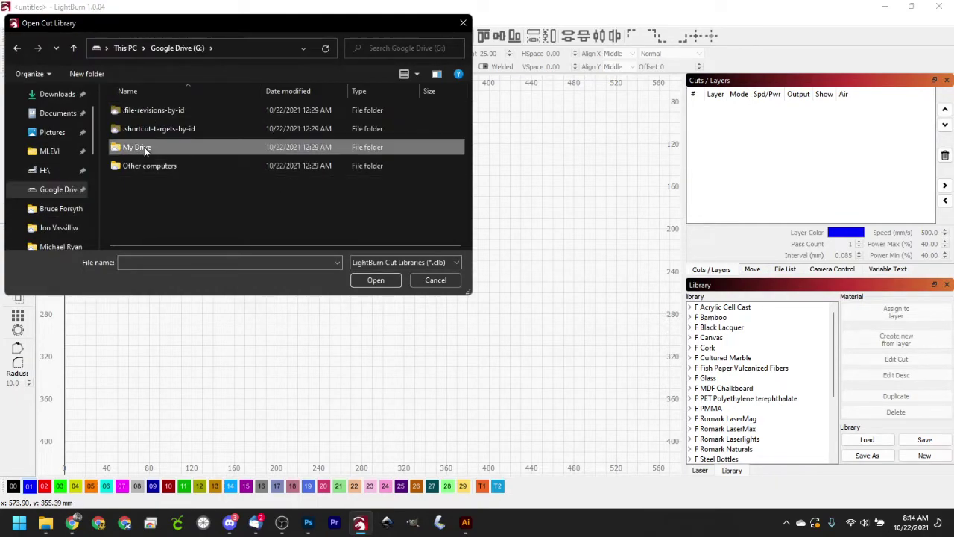
pyautogui.doubleClick(144, 147)
pyautogui.doubleClick(139, 221)
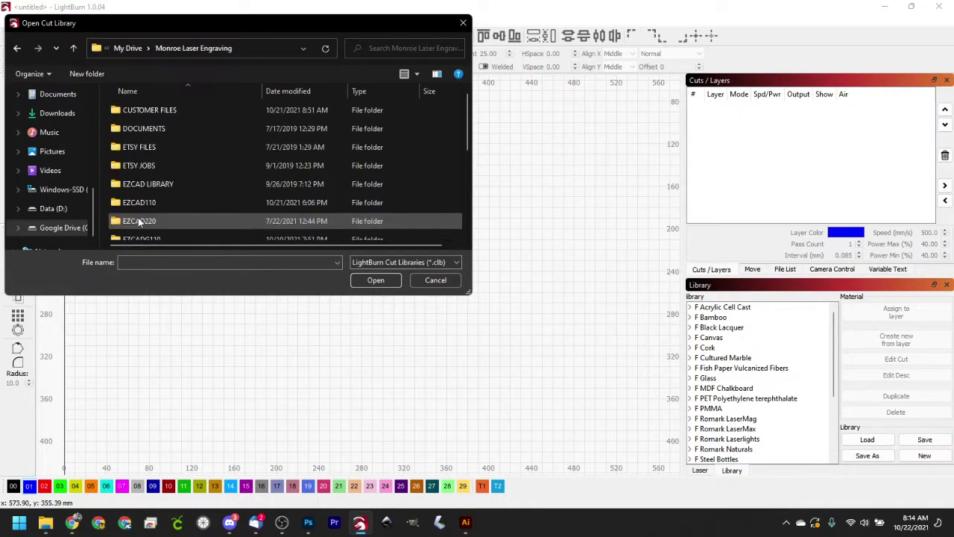
pyautogui.scroll(-3, 132, 192)
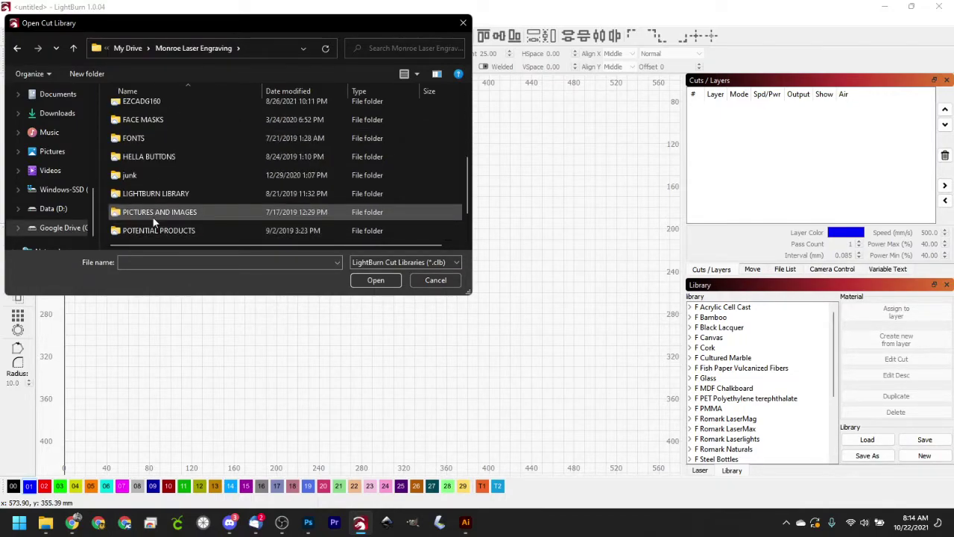
pyautogui.doubleClick(146, 196)
pyautogui.click(124, 114)
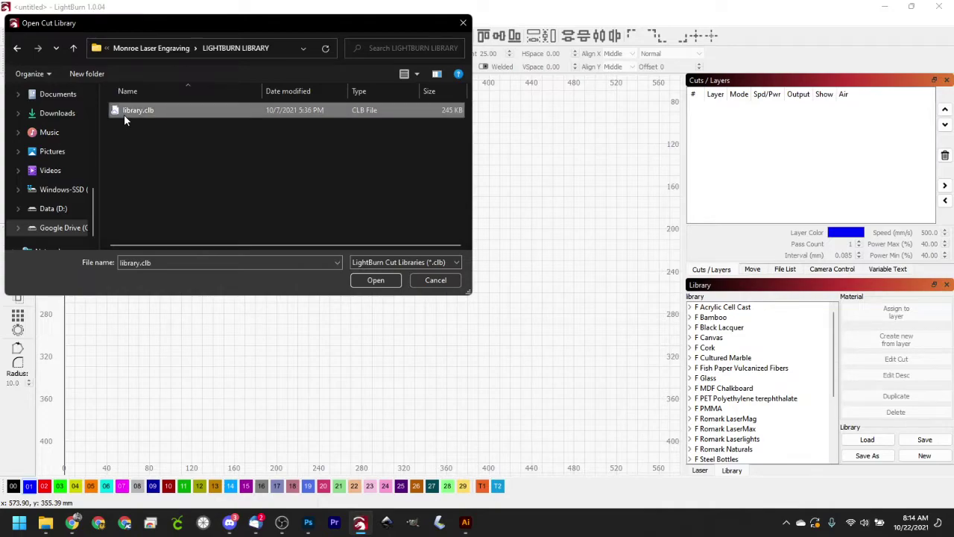
pyautogui.click(376, 280)
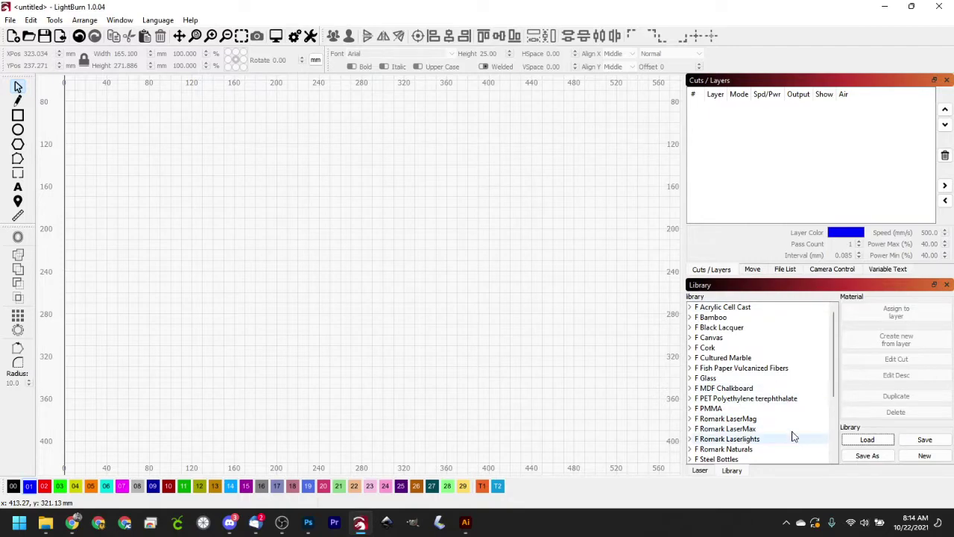
# - Save As over library.clb in LIGHTBURN LIBRARY, confirming the replacement
pyautogui.click(862, 457)
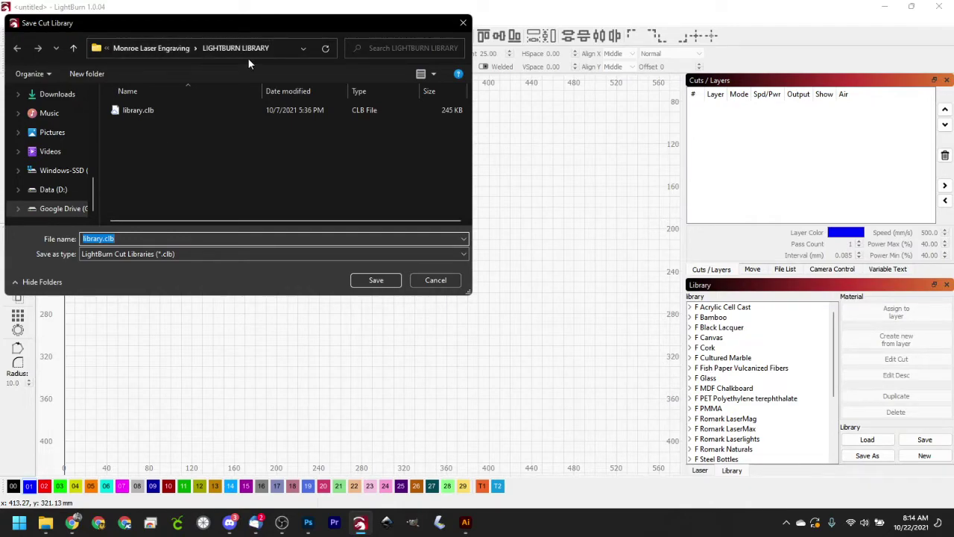
pyautogui.click(130, 109)
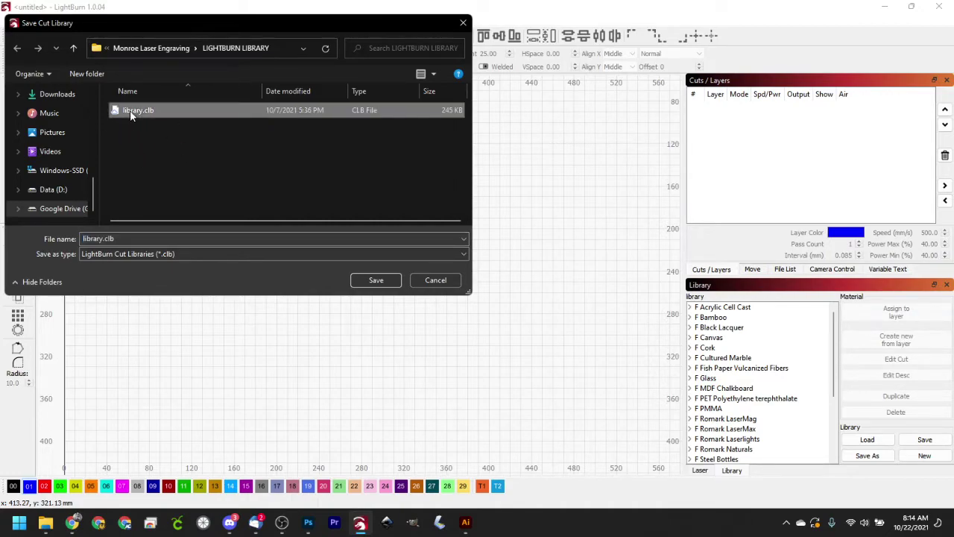
pyautogui.click(374, 283)
pyautogui.click(506, 261)
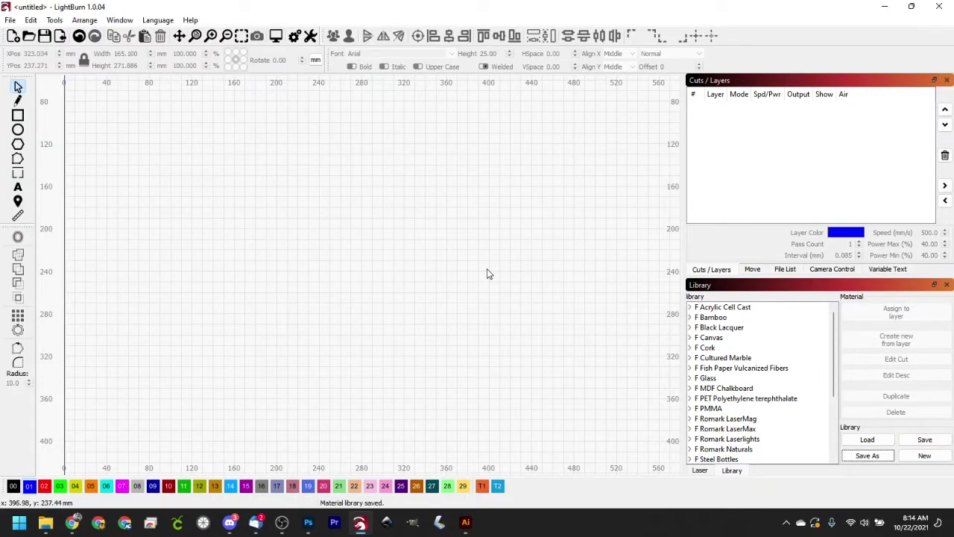
pyautogui.moveTo(440, 207); pyautogui.dragTo(206, 381)
pyautogui.click(689, 358)
pyautogui.click(689, 358)
pyautogui.click(694, 389)
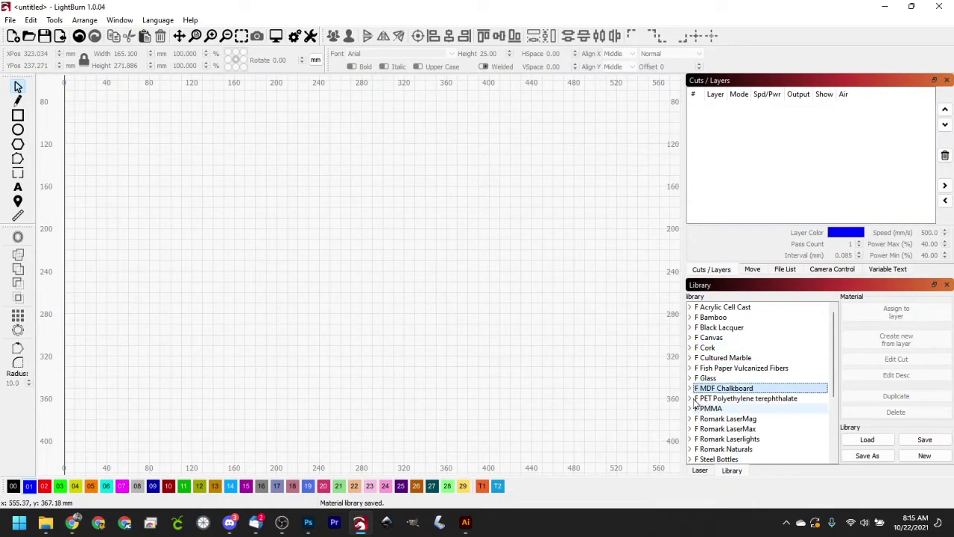
pyautogui.click(691, 399)
pyautogui.click(691, 399)
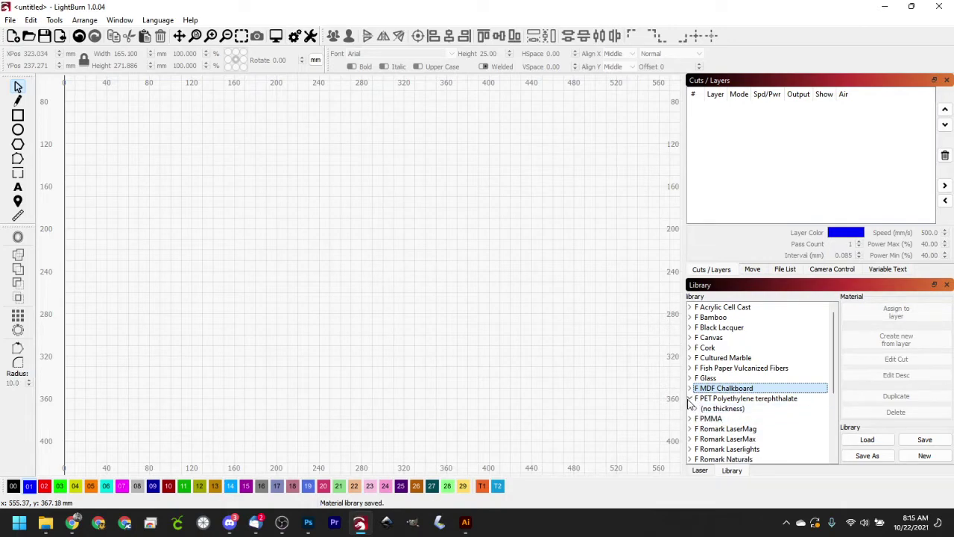
pyautogui.scroll(-2, 520, 248)
pyautogui.scroll(-1, 492, 257)
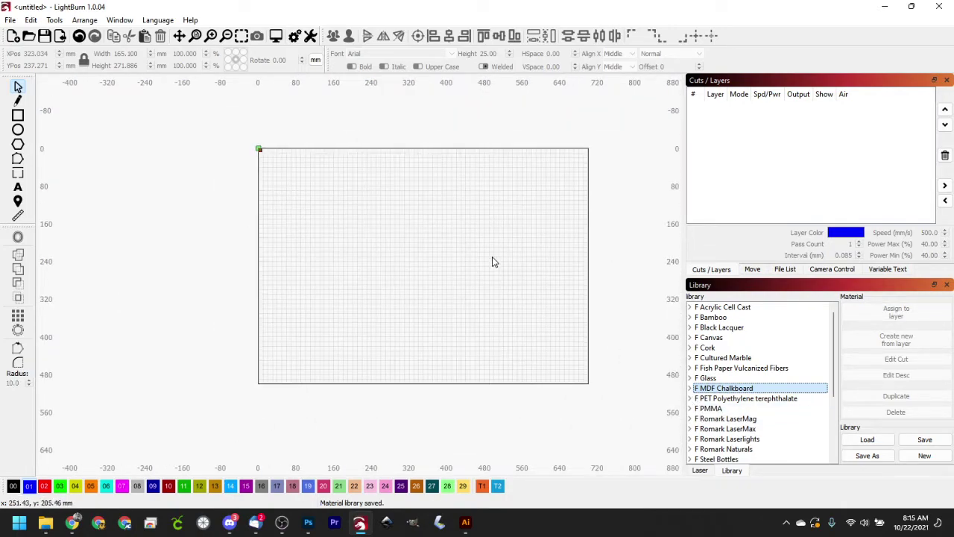
pyautogui.scroll(2, 530, 259)
pyautogui.scroll(-1, 478, 255)
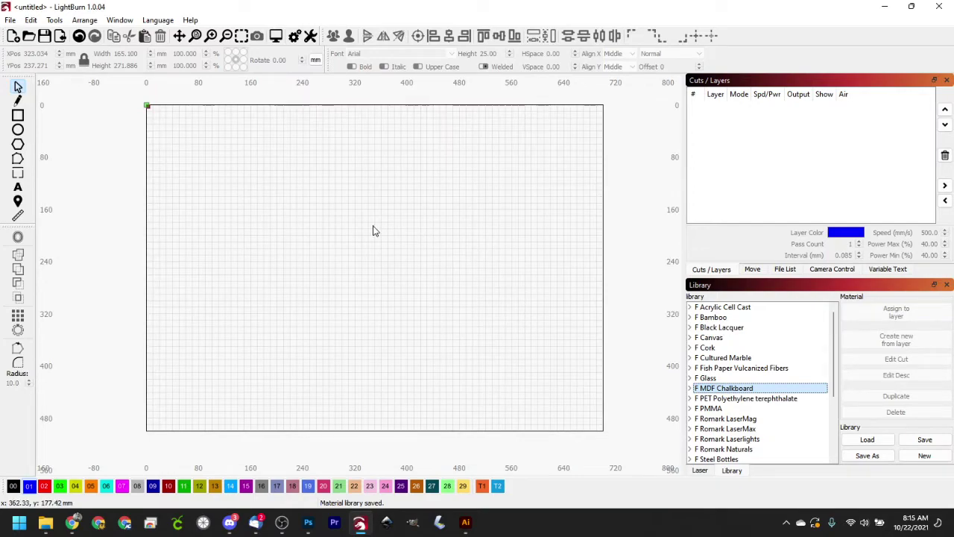
# - Close the parameter library post, return to the community Home feed, and dismiss the download bar
pyautogui.click(71, 522)
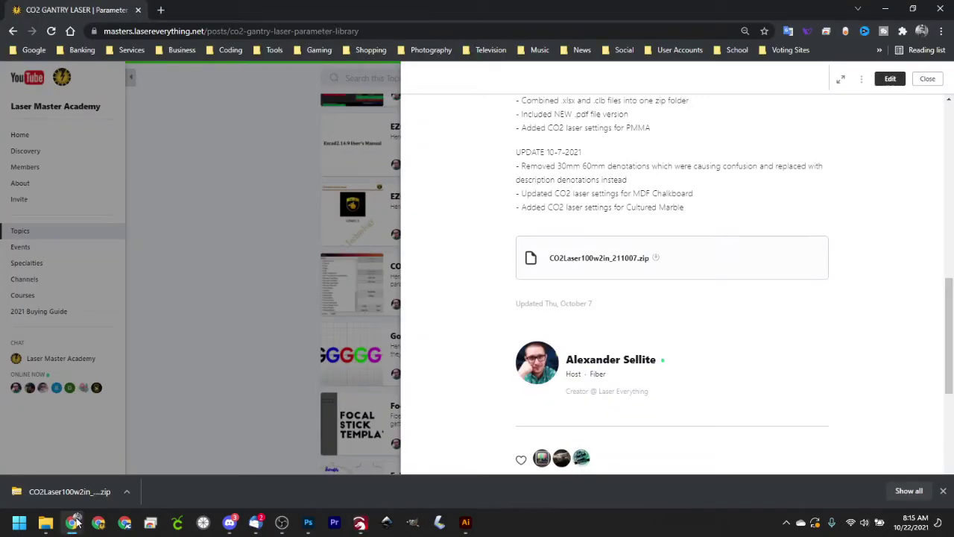
pyautogui.scroll(10, 492, 261)
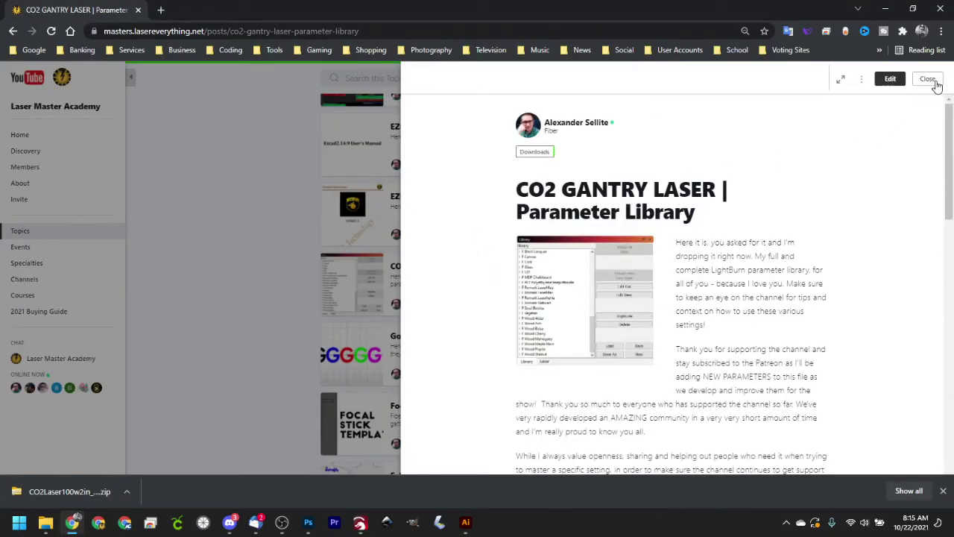
pyautogui.click(929, 79)
pyautogui.scroll(-3, 537, 149)
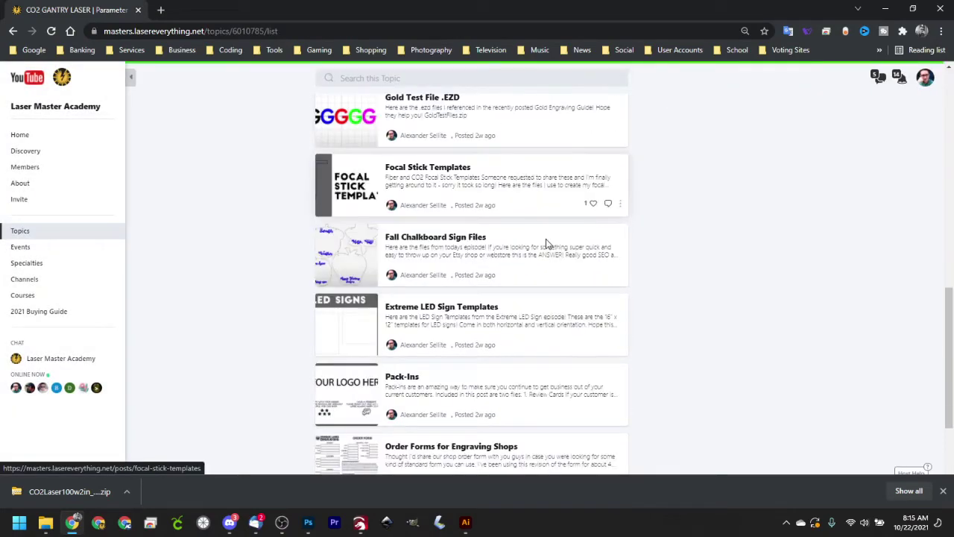
pyautogui.scroll(10, 546, 244)
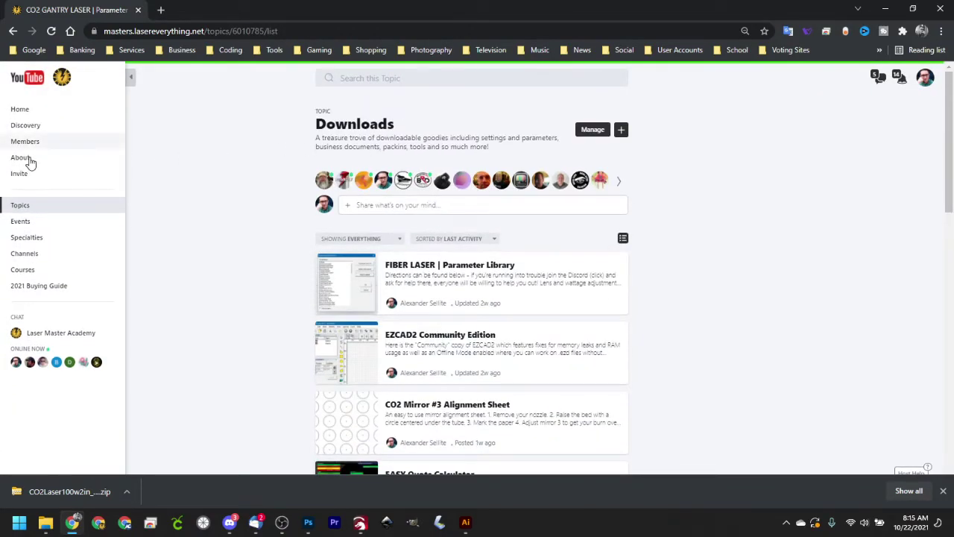
pyautogui.click(22, 110)
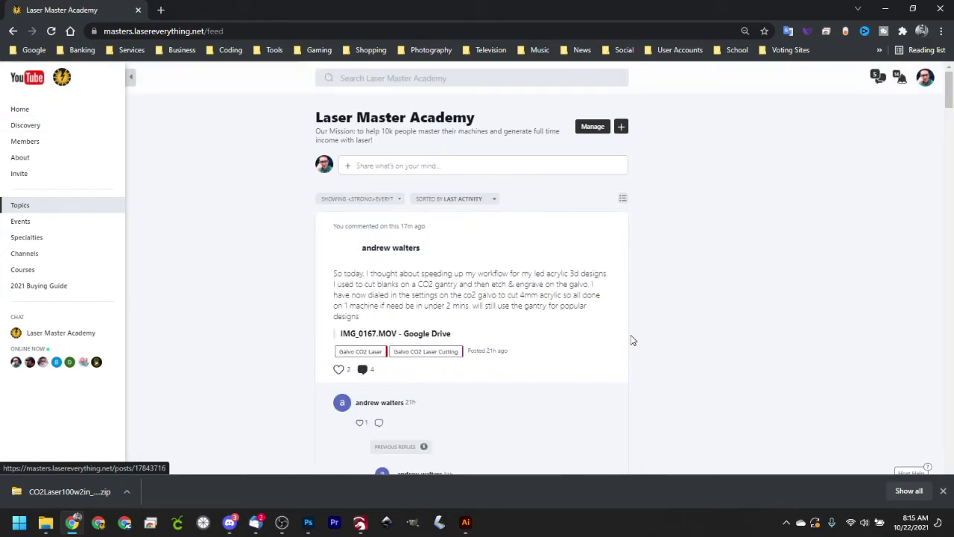
pyautogui.click(943, 492)
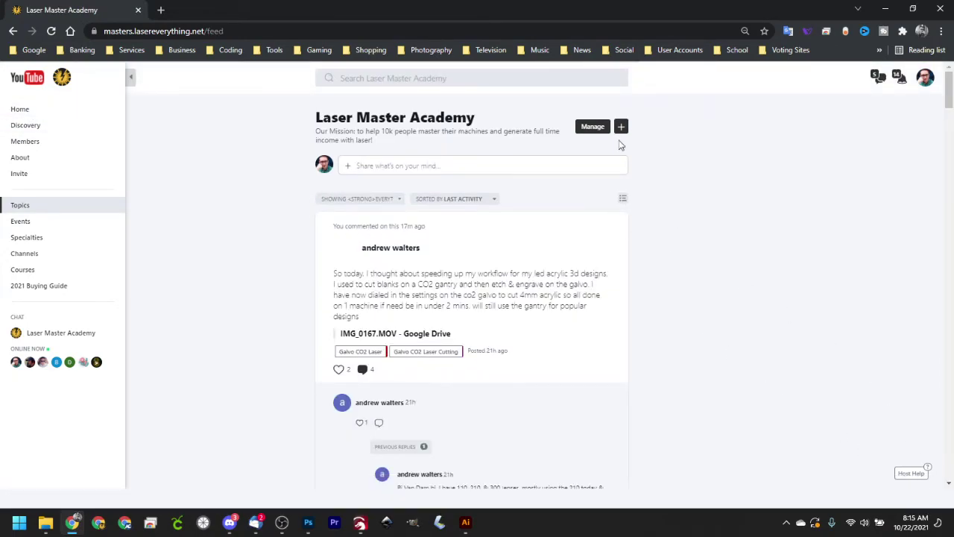